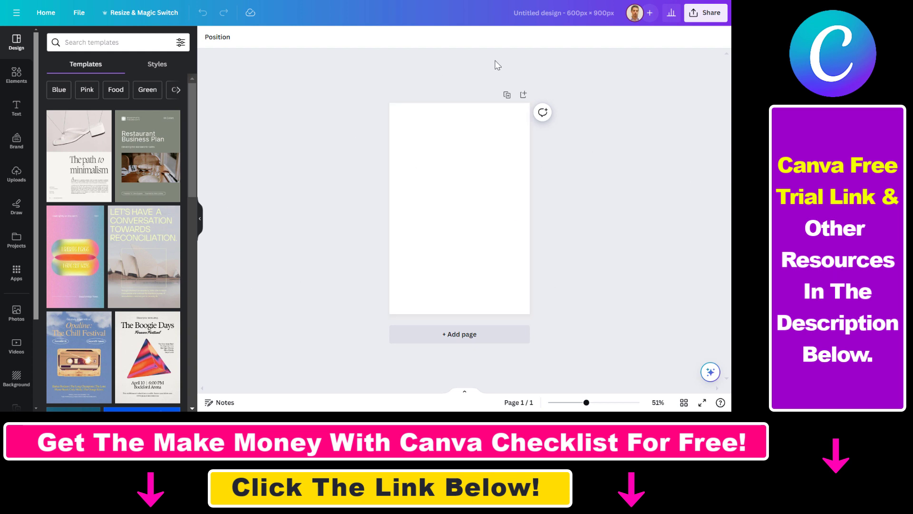
# Search Apps for 'magic medi' and open the Magic Media image generator beside the blank page
pyautogui.click(507, 160)
pyautogui.scroll(-3, 10, 249)
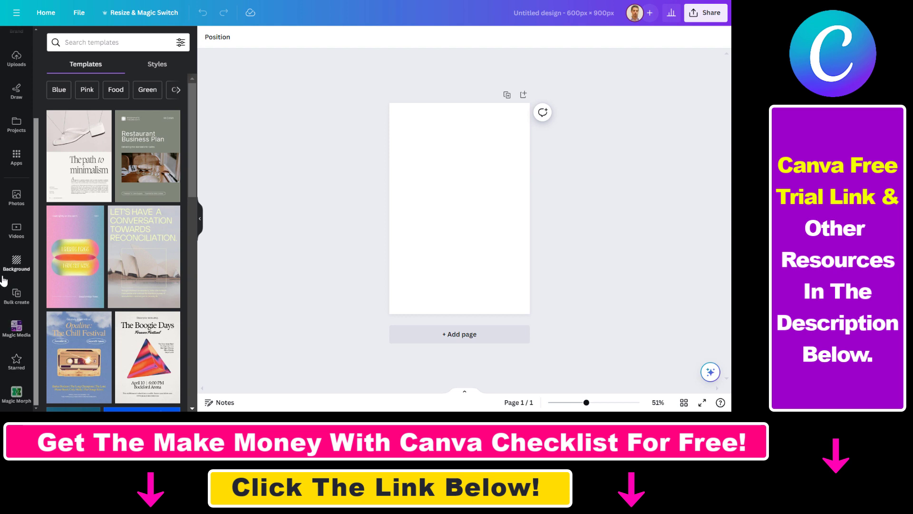
pyautogui.click(17, 157)
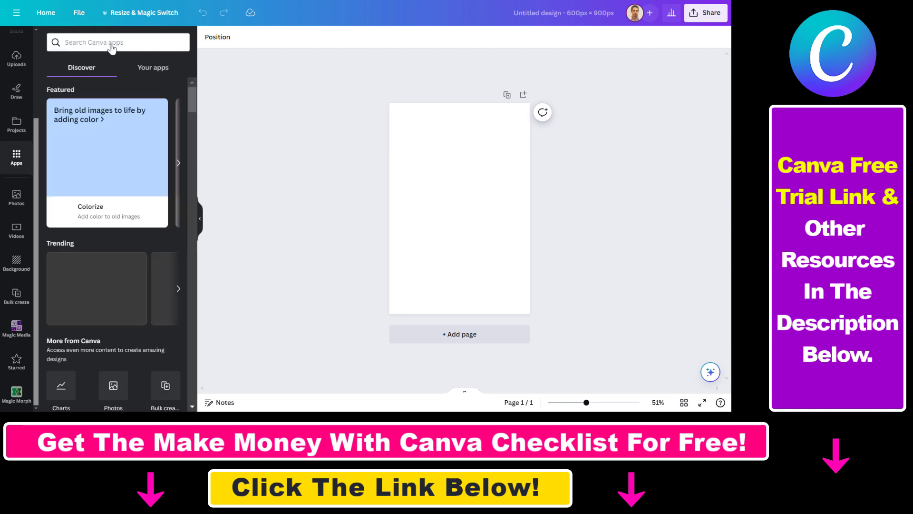
pyautogui.write('m')
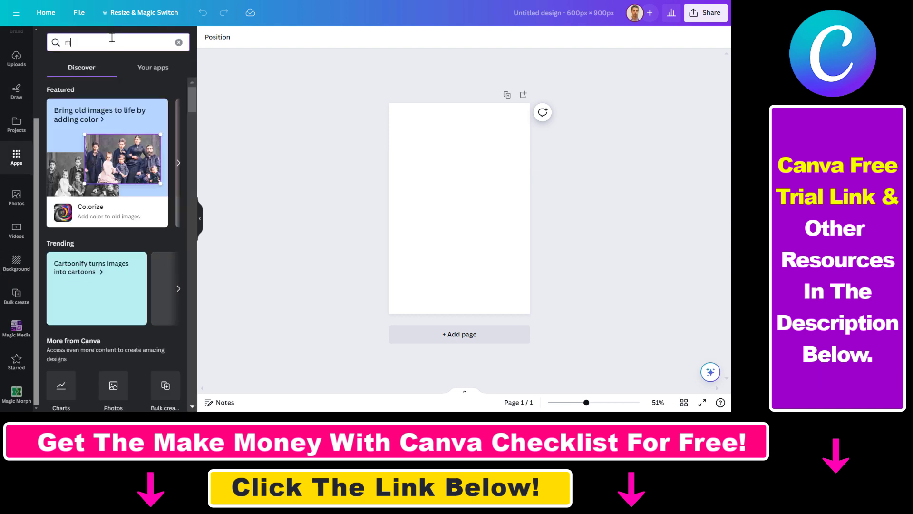
pyautogui.write('agic media')
pyautogui.click(69, 79)
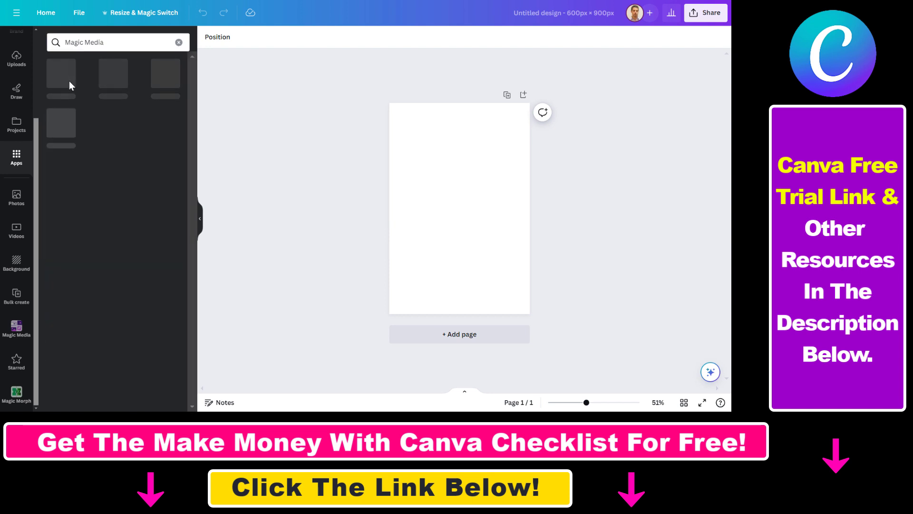
pyautogui.click(66, 75)
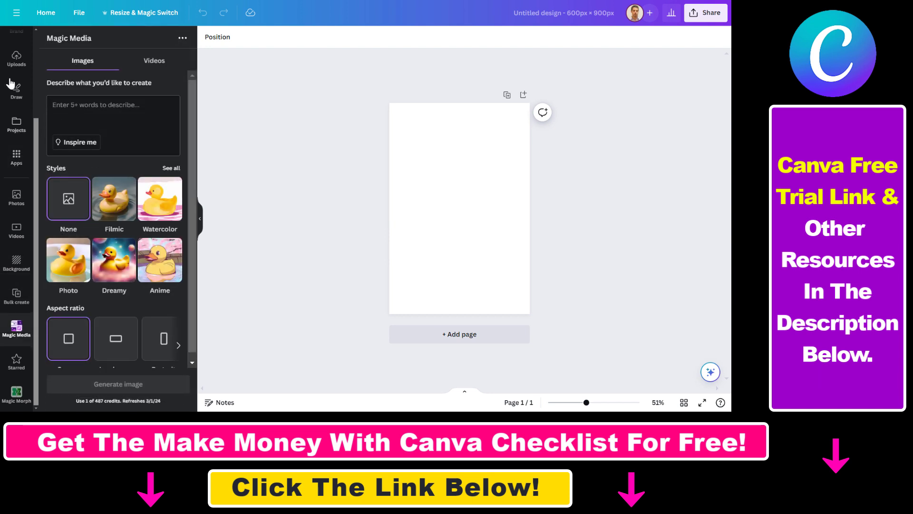
pyautogui.click(157, 62)
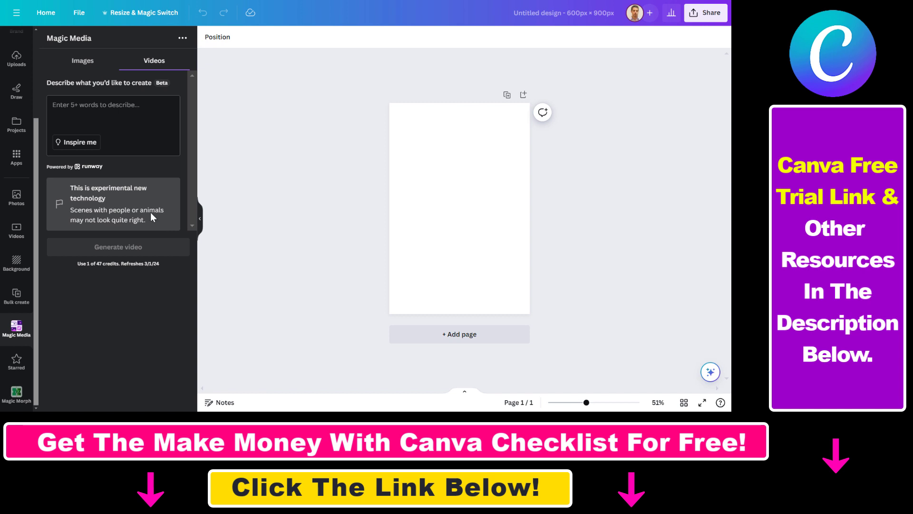
pyautogui.click(81, 70)
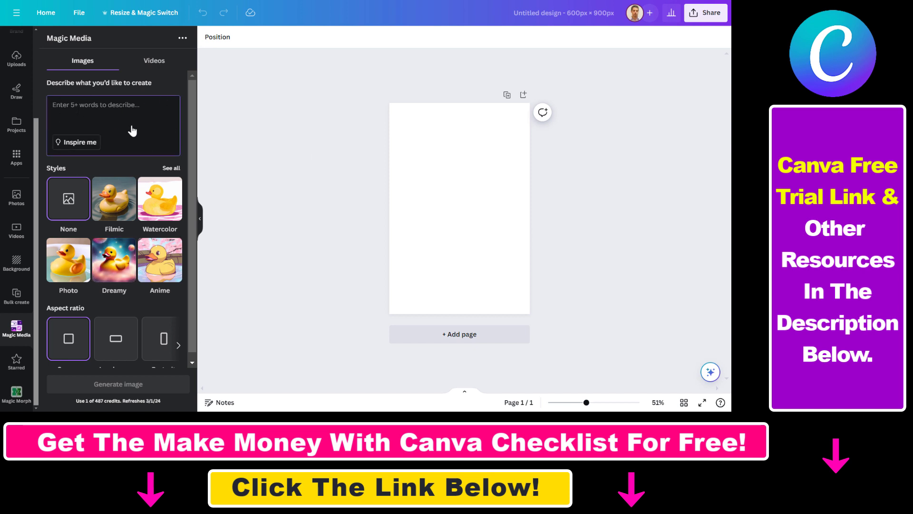
# Enter the prompt 'coloring page for kids featuring a happy dog' in the Describe box
pyautogui.write('coloring page for kids featuring a happy cat')
pyautogui.doubleClick(56, 115)
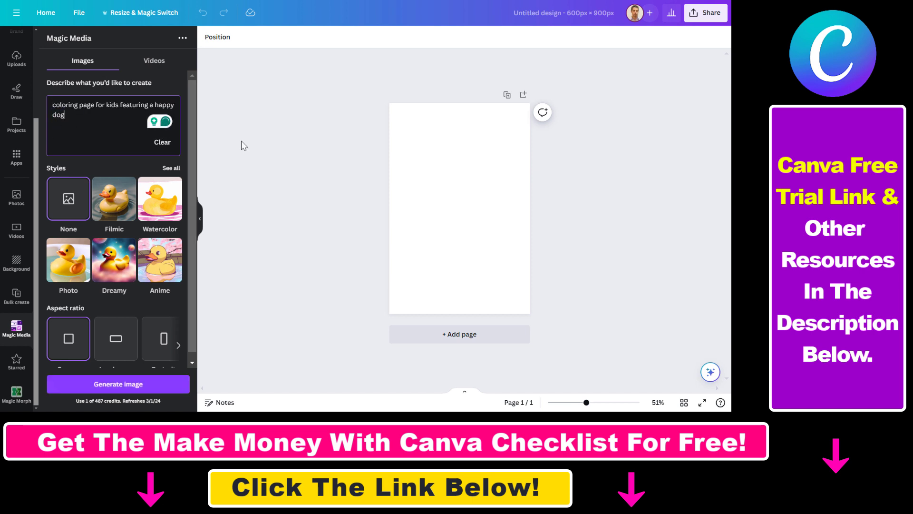
pyautogui.doubleClick(51, 115)
pyautogui.moveTo(65, 105); pyautogui.dragTo(71, 174)
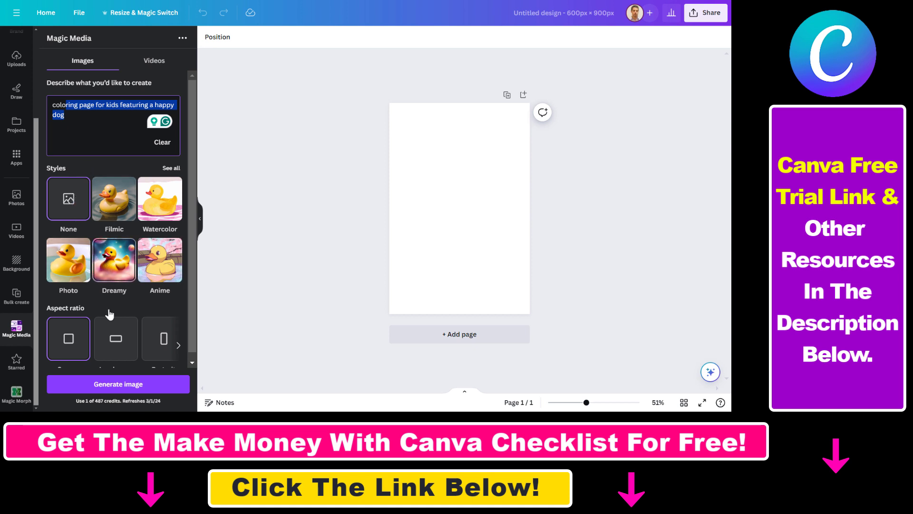
pyautogui.moveTo(60, 105); pyautogui.dragTo(95, 109)
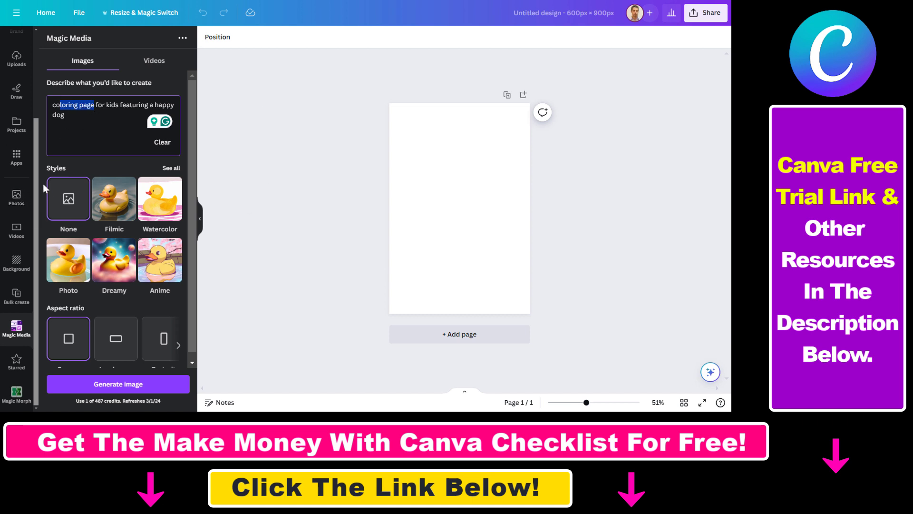
# Choose the Portrait aspect ratio for the generated image
pyautogui.scroll(-1, 71, 285)
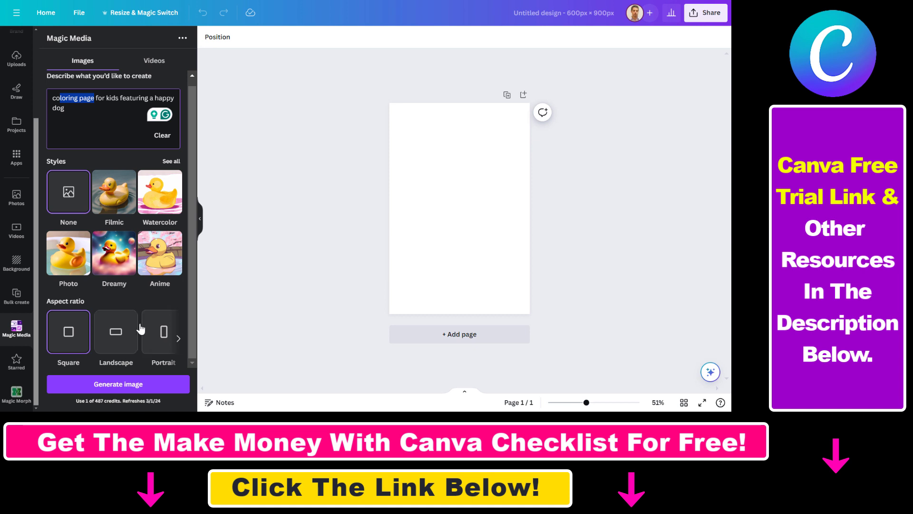
pyautogui.click(160, 331)
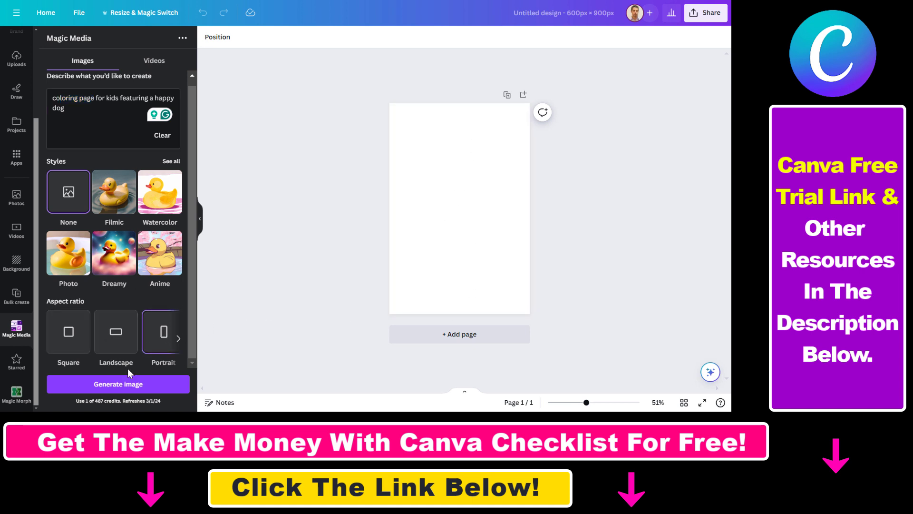
pyautogui.scroll(1, 41, 185)
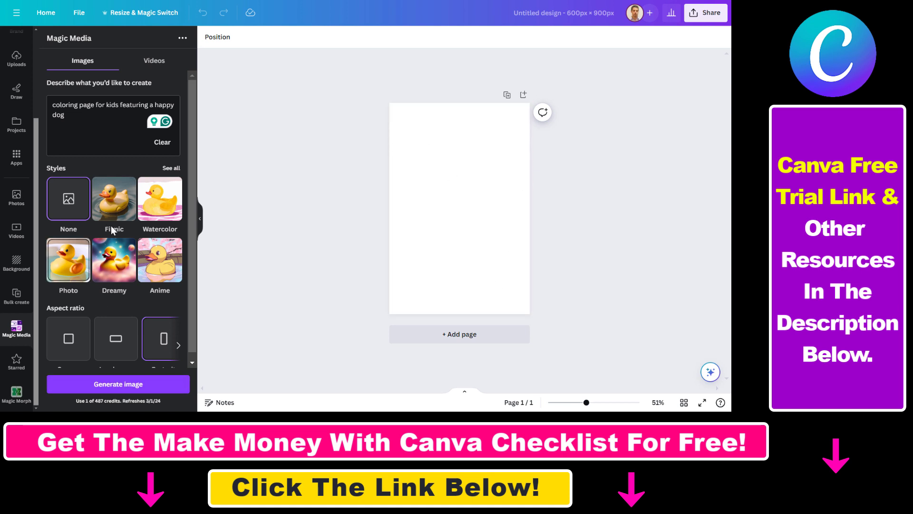
# Generate the dog images and resize the first result to fill the 600 × 900 px page
pyautogui.click(99, 384)
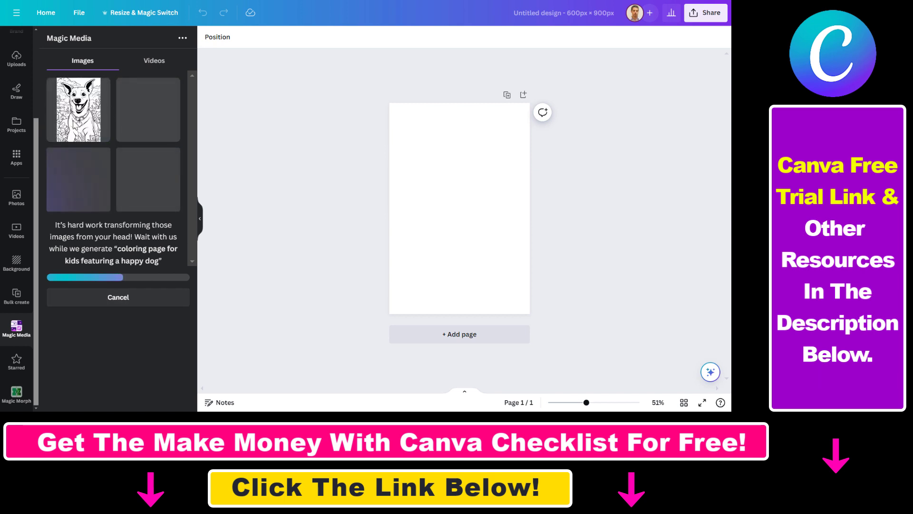
pyautogui.moveTo(78, 112); pyautogui.dragTo(475, 266)
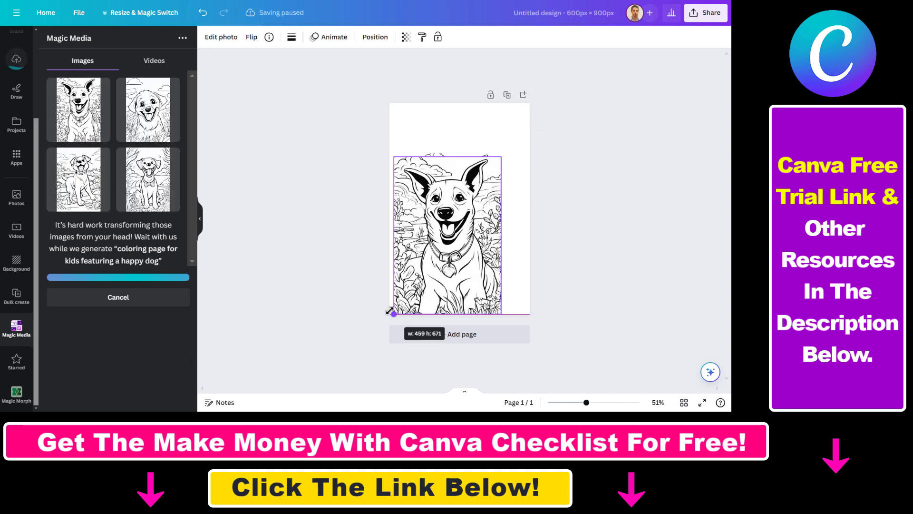
pyautogui.moveTo(502, 157); pyautogui.dragTo(533, 109)
pyautogui.moveTo(462, 193); pyautogui.dragTo(463, 191)
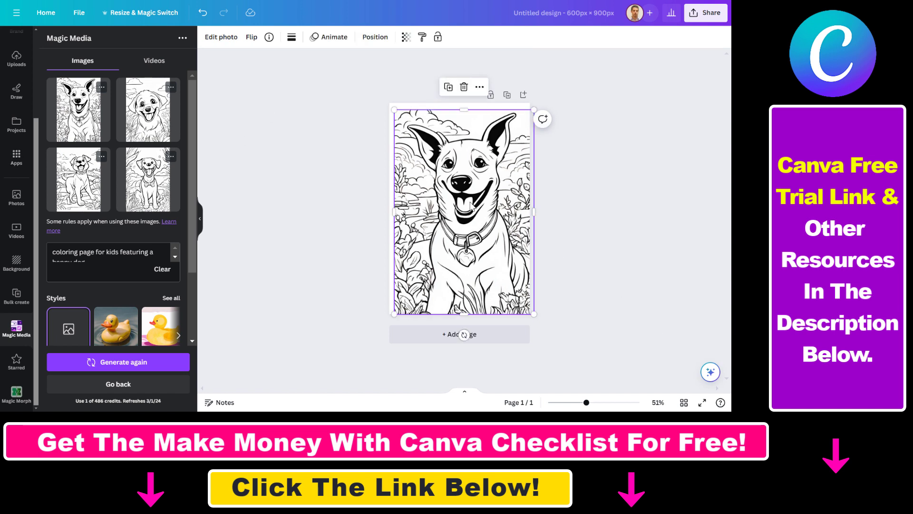
# Use Magic Eraser to remove the heart-shaped tag from the dog's collar
pyautogui.click(229, 47)
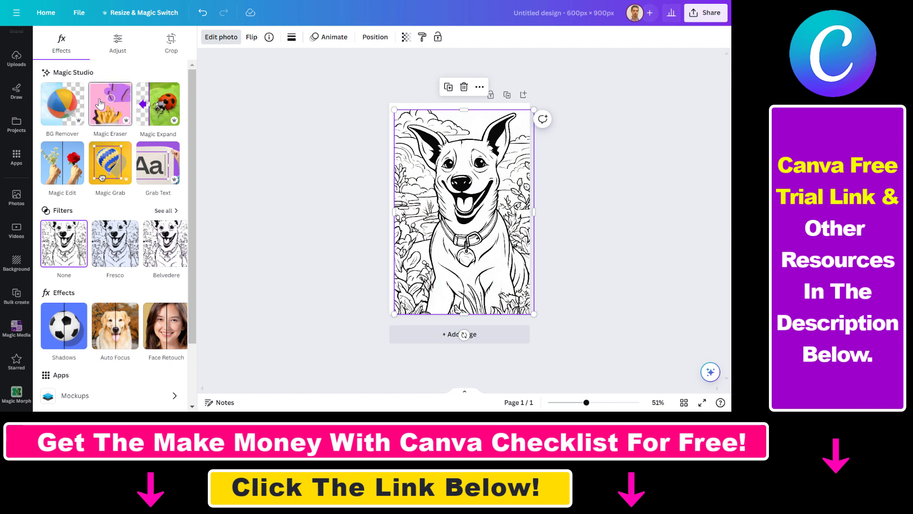
pyautogui.click(105, 120)
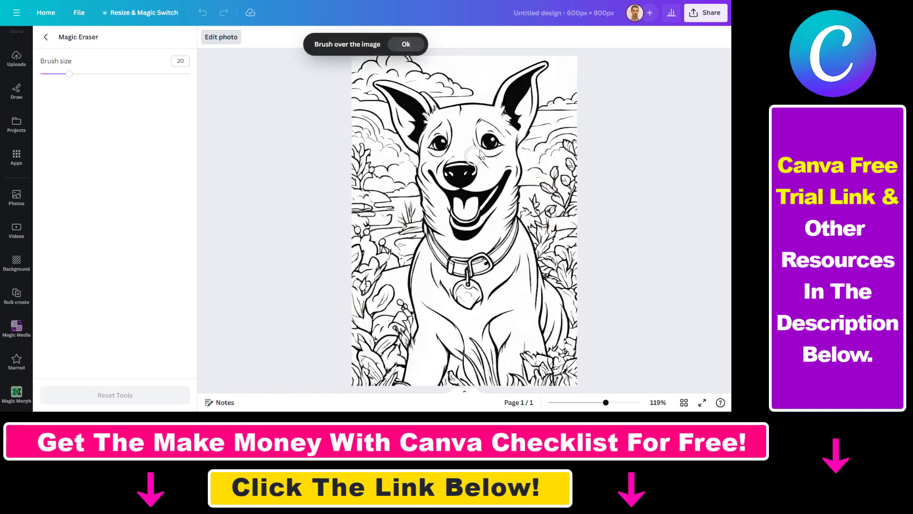
pyautogui.moveTo(454, 283)
pyautogui.mouseDown()
pyautogui.moveTo(473, 310)
pyautogui.moveTo(489, 297)
pyautogui.mouseUp()
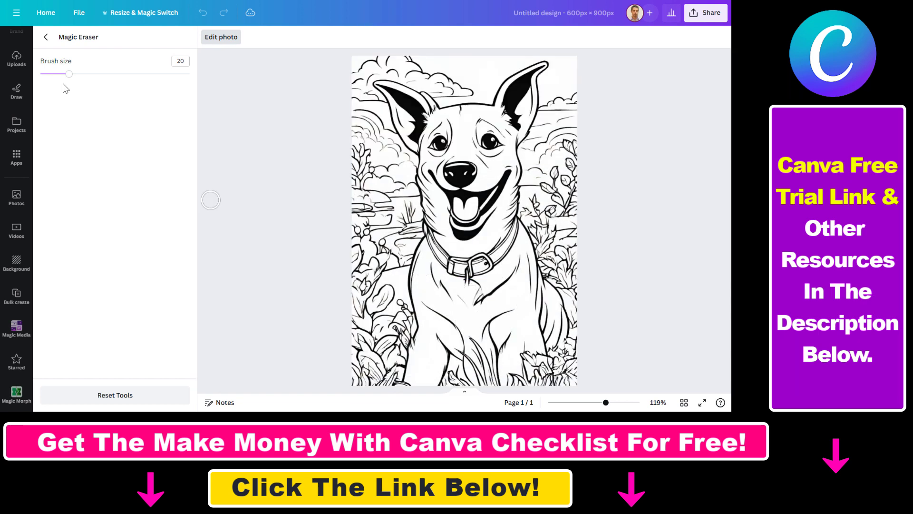
pyautogui.click(46, 38)
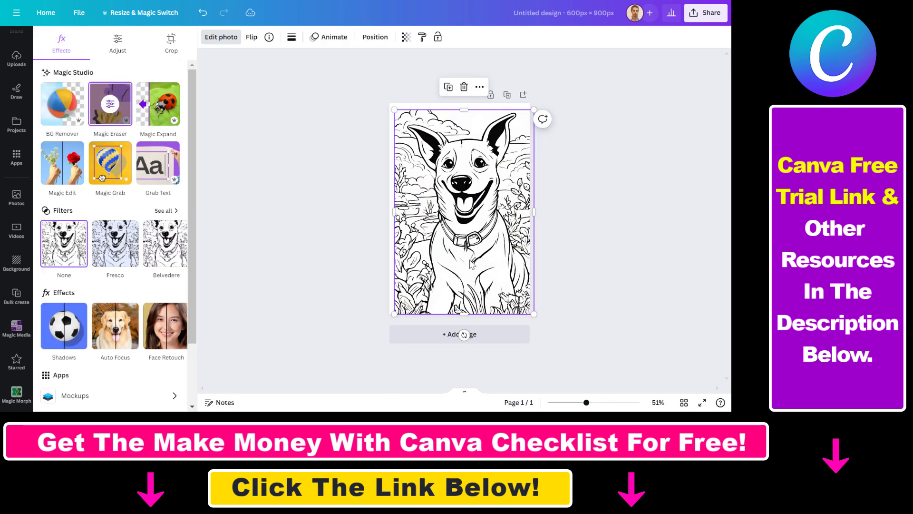
# Stretch the dog image's corners out to about 616 × 900 so it reaches the page edges
pyautogui.moveTo(394, 109); pyautogui.dragTo(390, 102)
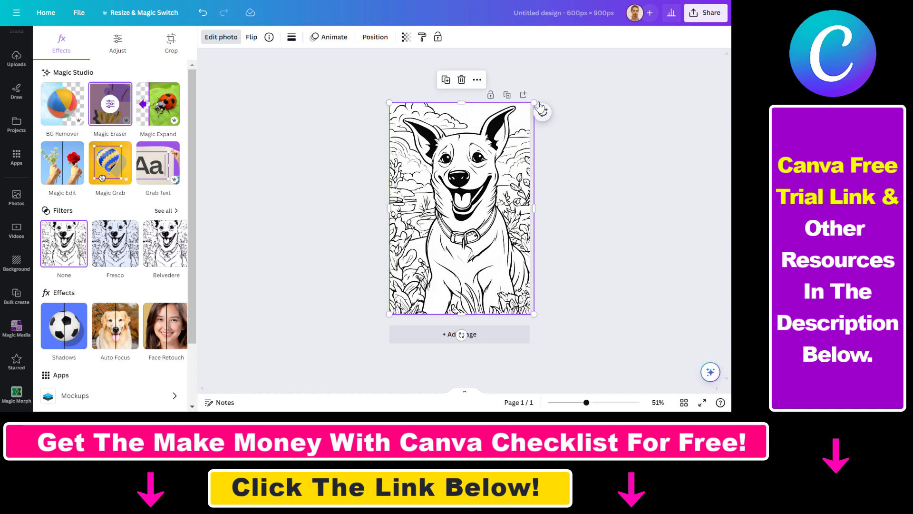
pyautogui.moveTo(533, 102); pyautogui.dragTo(530, 100)
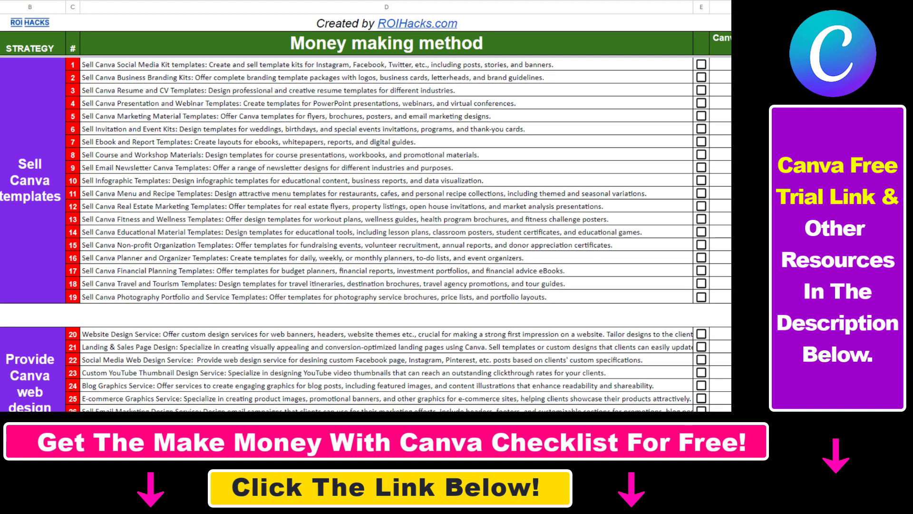
# Scroll the checklist down to the Build & Sell your own products rows
pyautogui.scroll(-5, 366, 238)
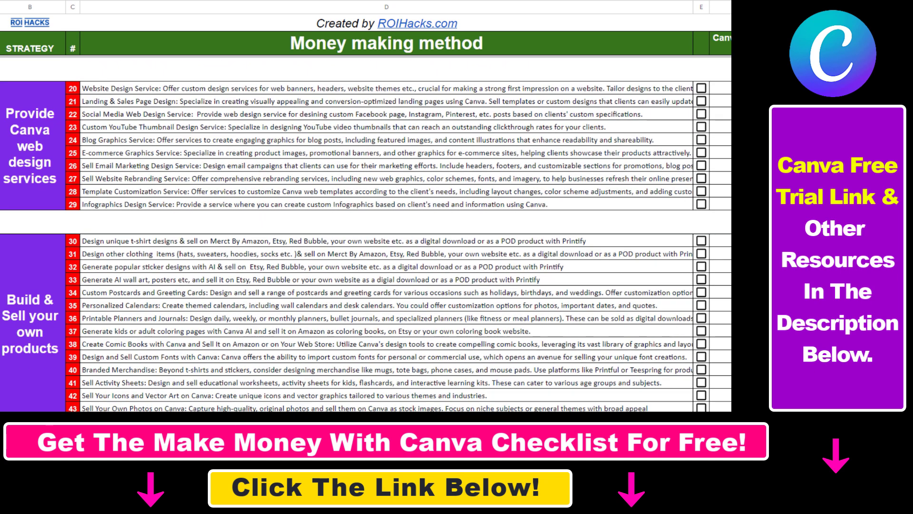
pyautogui.scroll(-4, 367, 238)
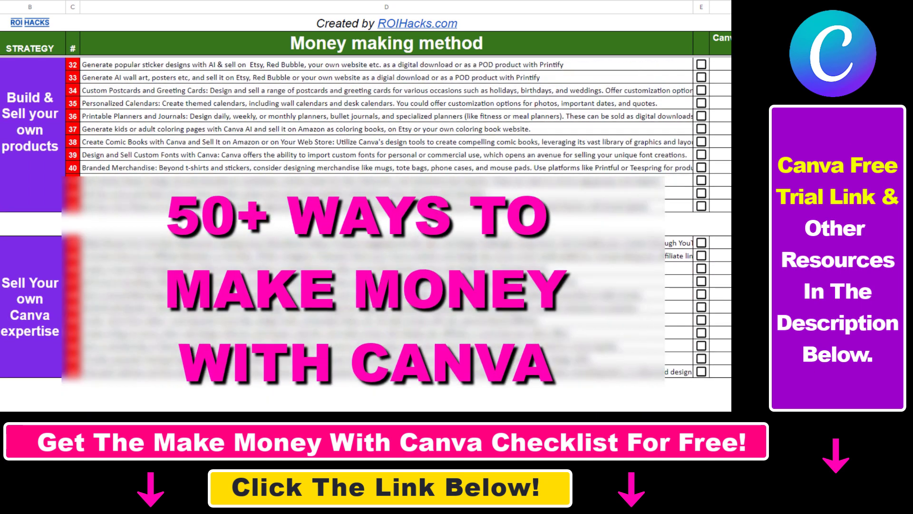
pyautogui.scroll(-1, 367, 237)
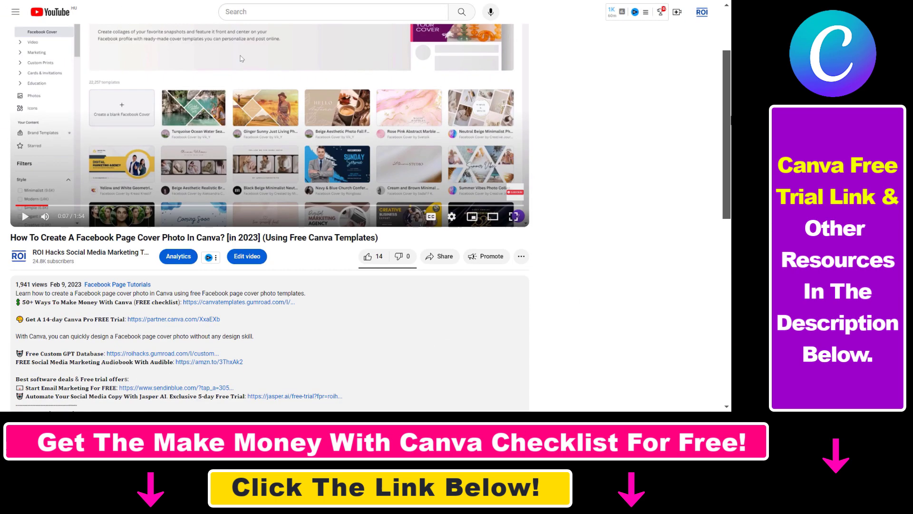
# Scroll through the channel's Playlists grid to the lower rows of tutorial playlists
pyautogui.scroll(-1, 361, 238)
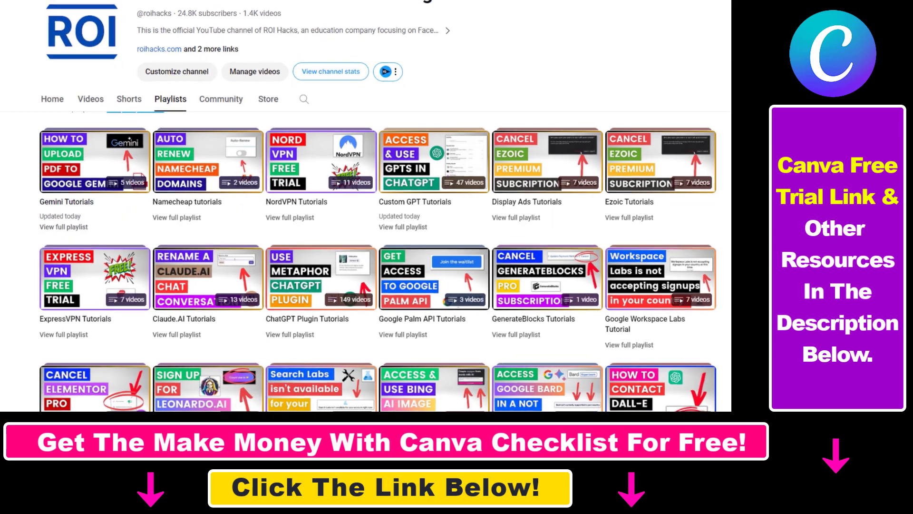
pyautogui.scroll(-5, 366, 228)
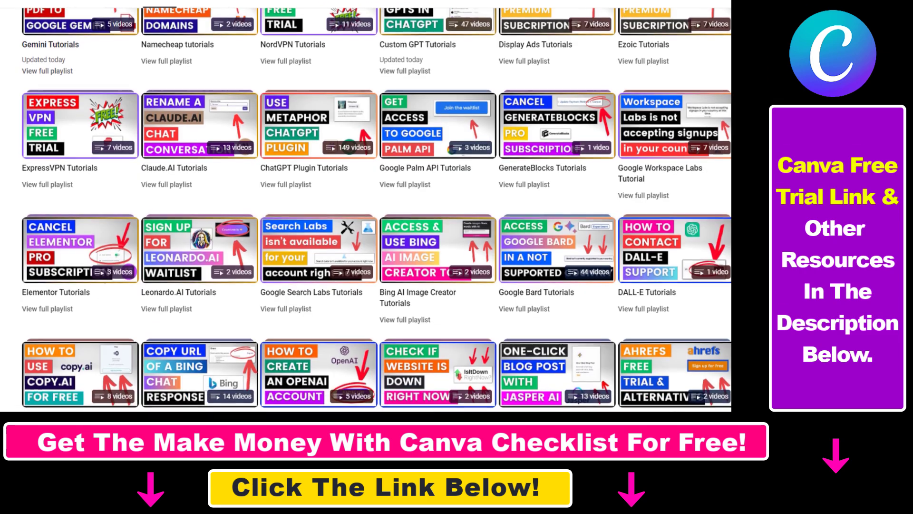
pyautogui.scroll(-3, 367, 209)
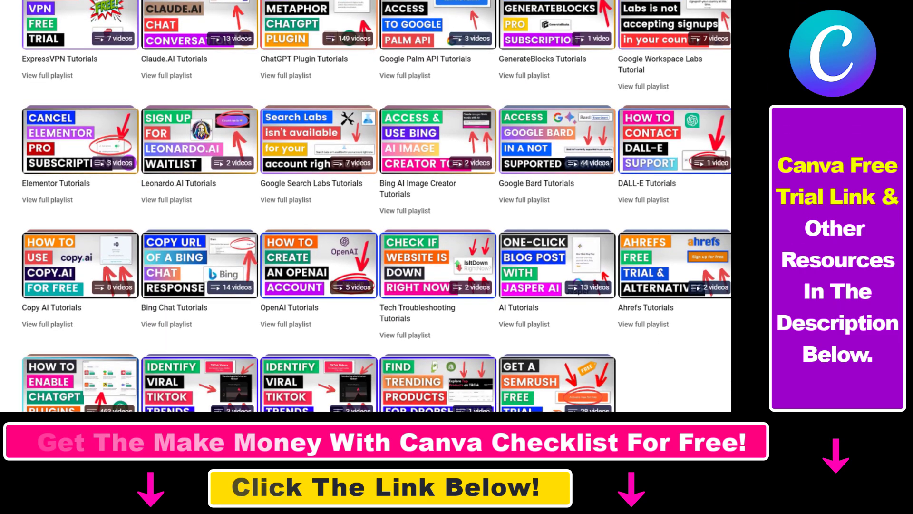